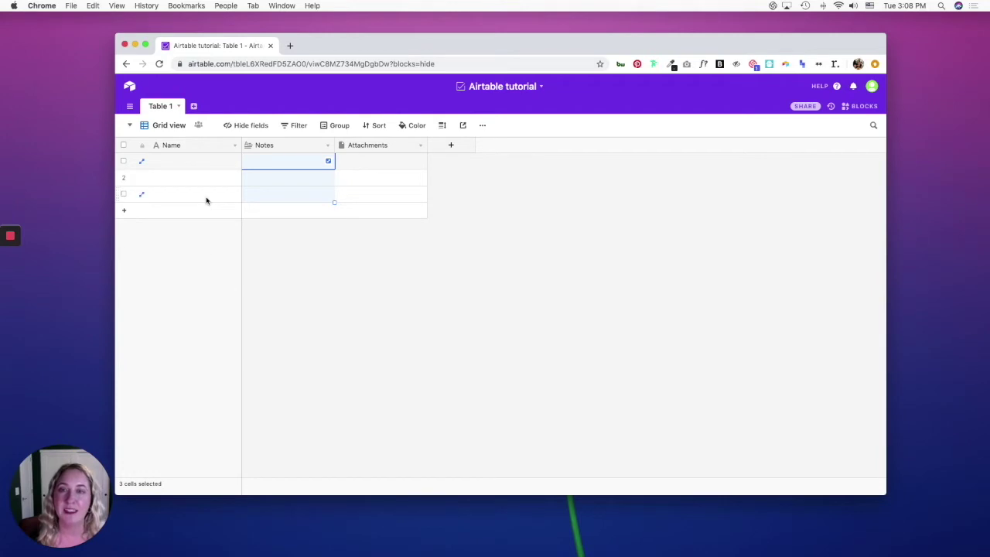
Step: Add a new field after Attachments and view the field type settings of the Notes field
click(451, 147)
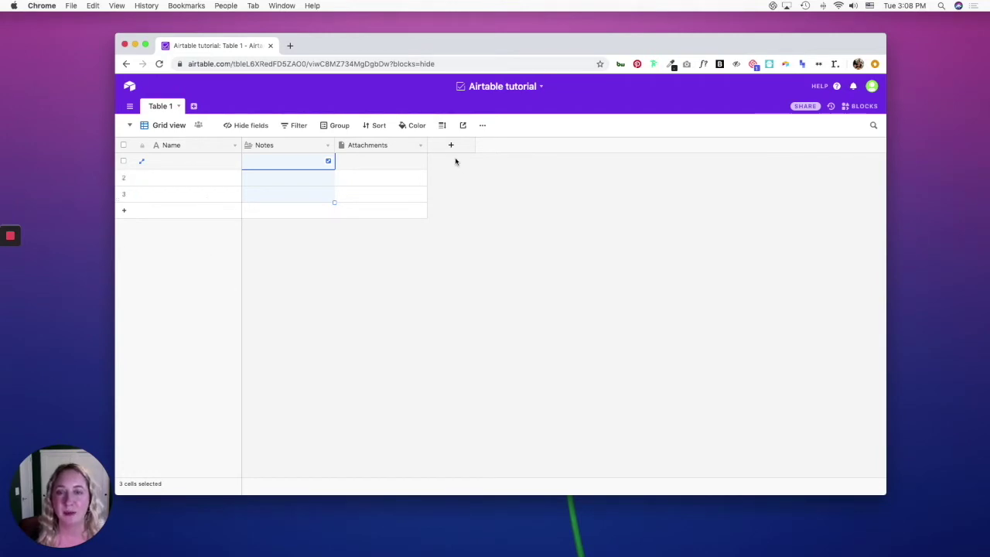
click(328, 146)
click(306, 162)
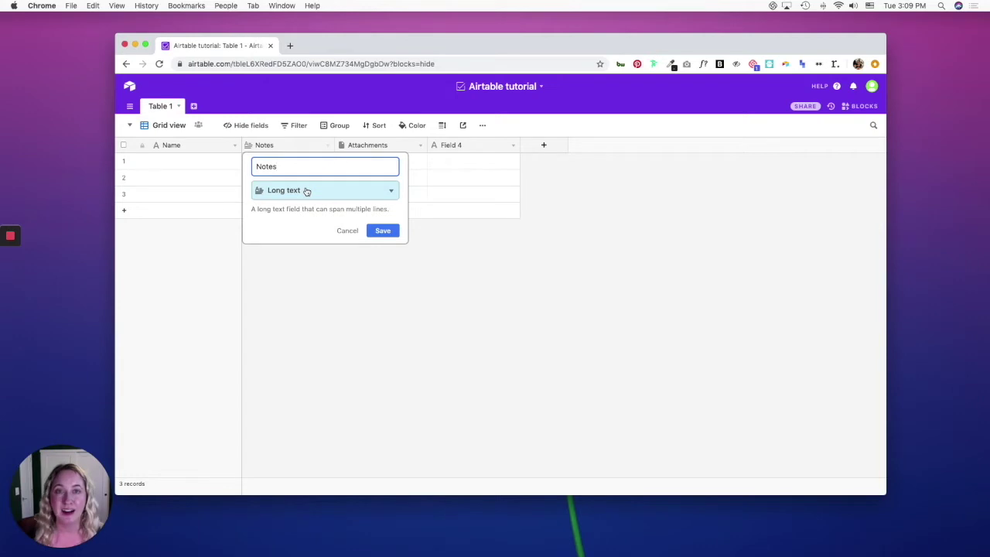
click(406, 145)
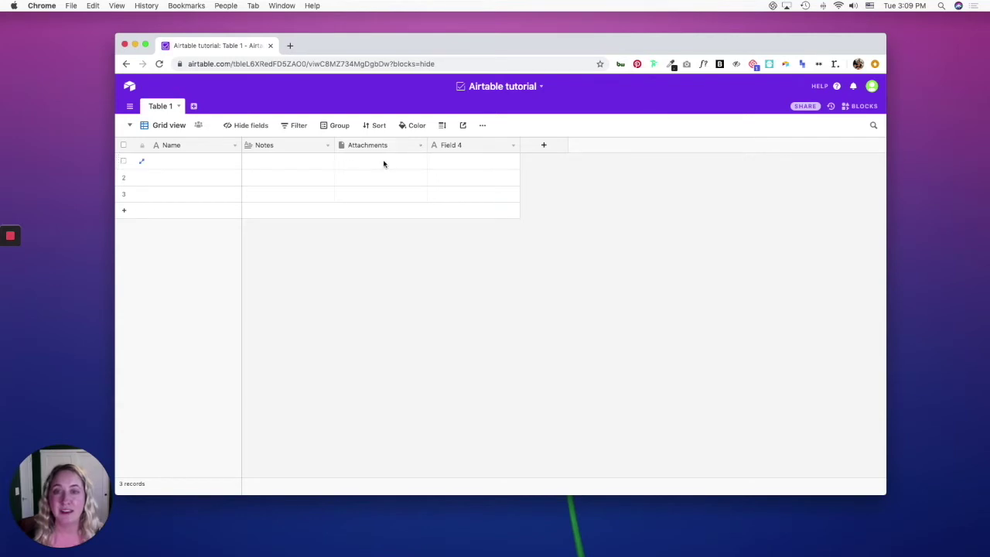
click(384, 162)
click(342, 161)
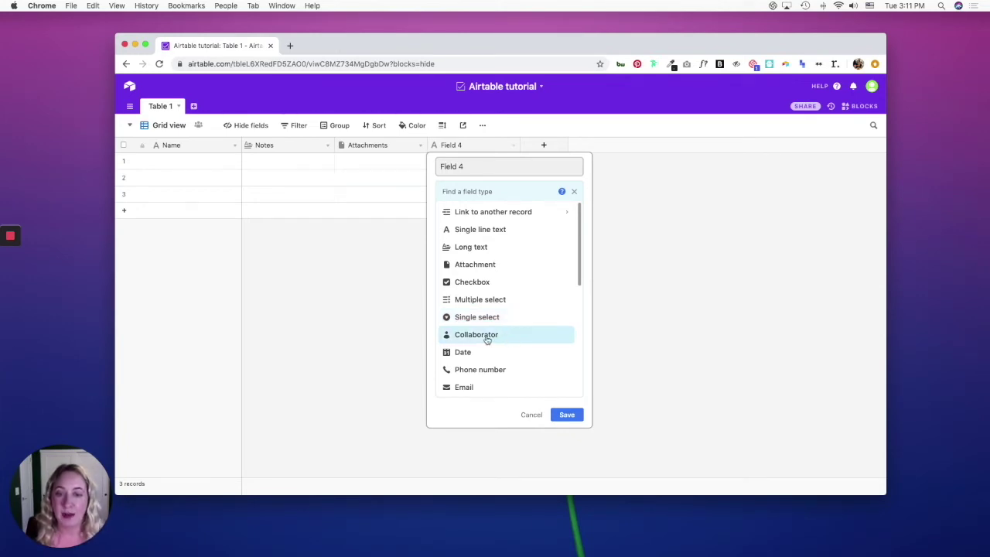
Step: Examine the field types available for Field 4, including the descriptions of Formula, Lookup and Last modified time
scroll(488, 340, down, 1)
scroll(487, 340, down, 1)
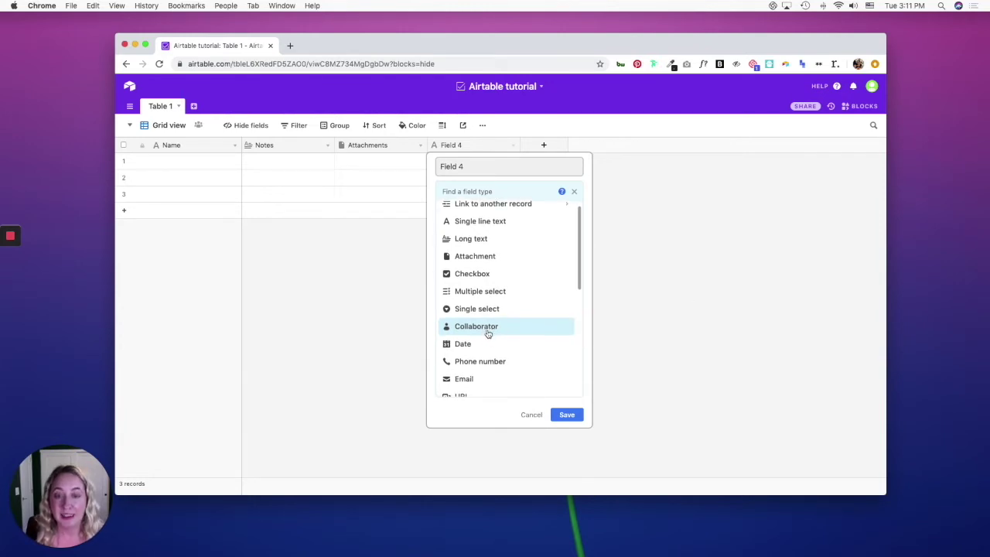
scroll(490, 331, down, 3)
scroll(492, 317, down, 2)
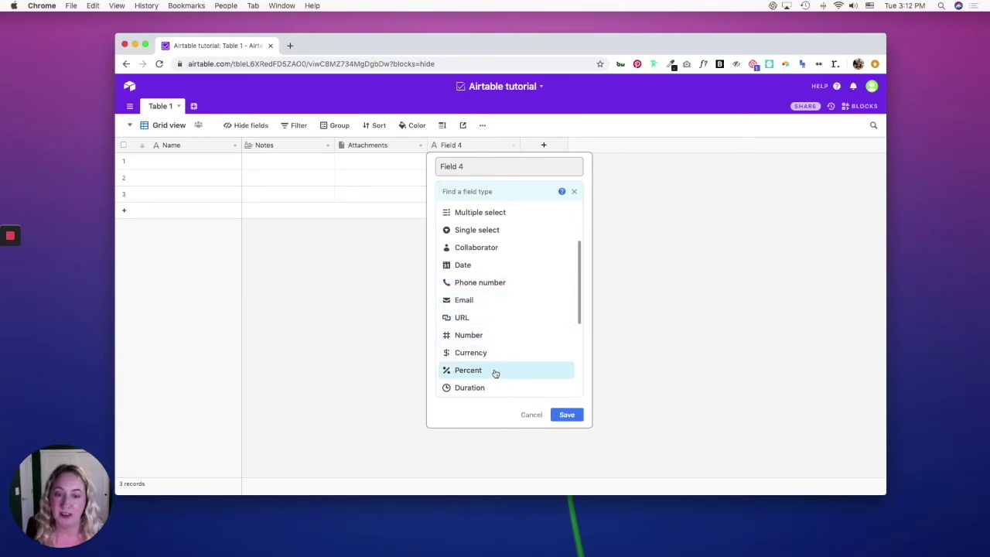
scroll(491, 372, down, 4)
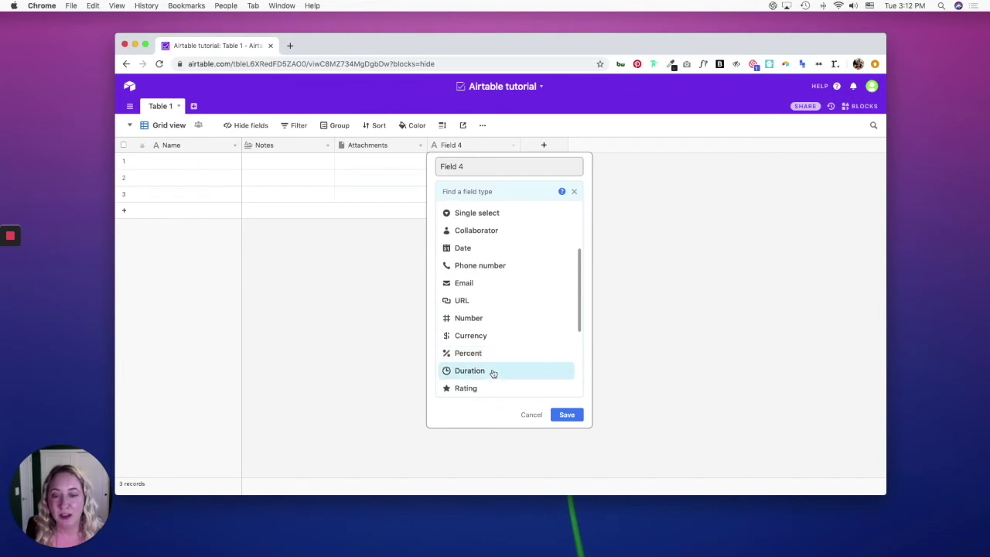
scroll(496, 328, down, 1)
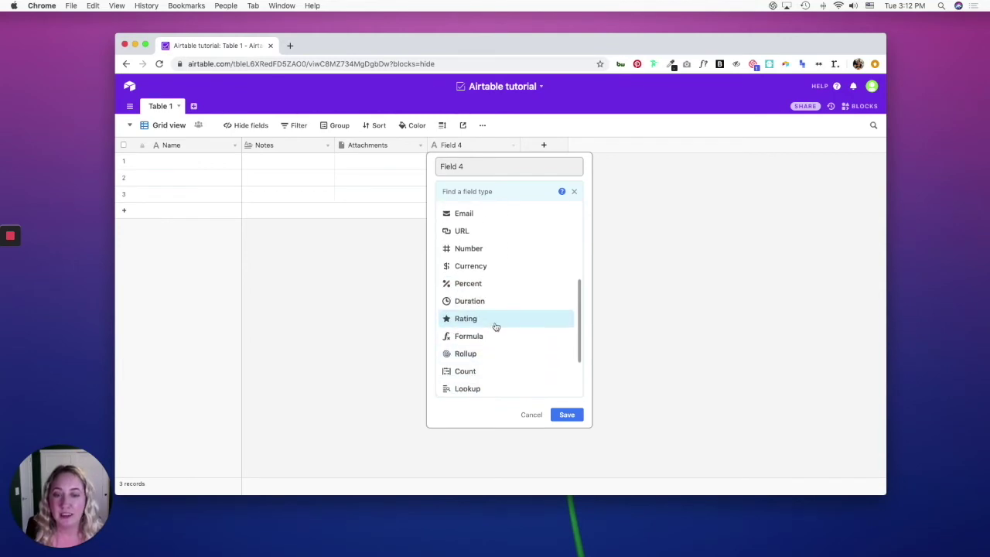
mouse_move(494, 304)
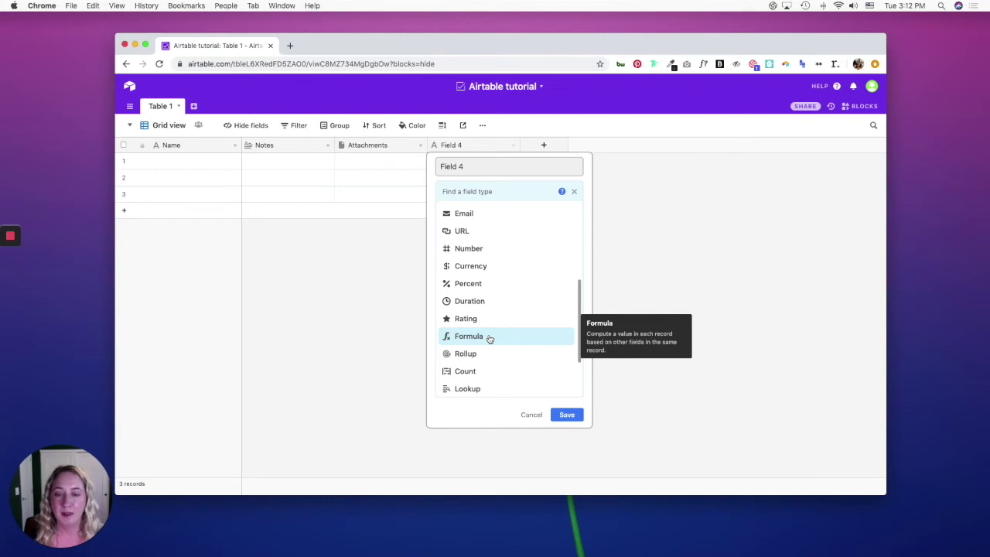
scroll(489, 325, down, 1)
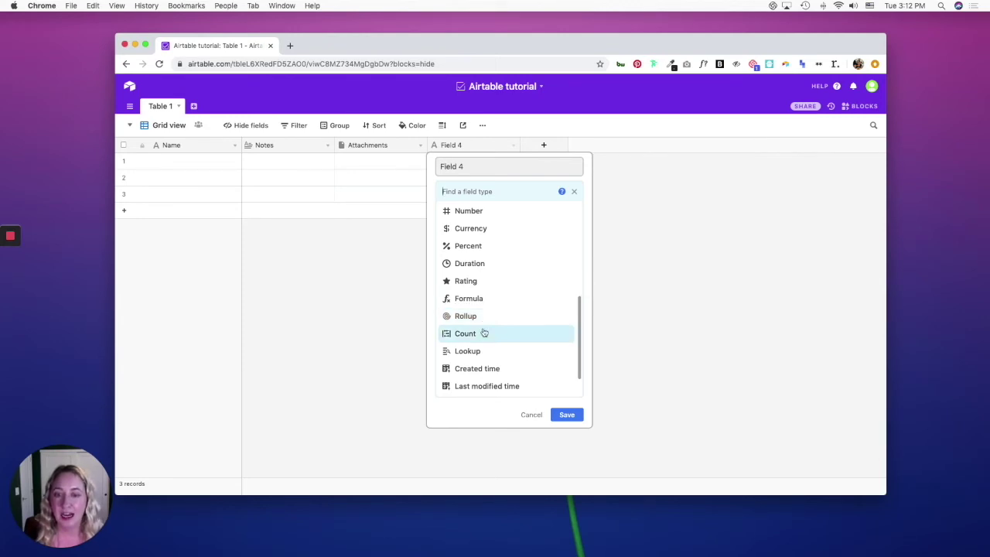
scroll(483, 331, down, 2)
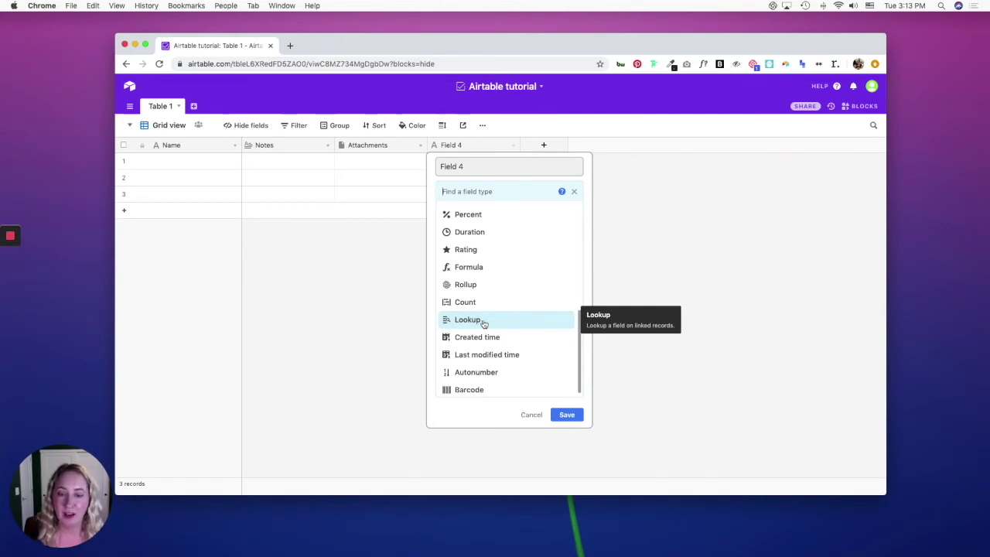
scroll(479, 323, down, 1)
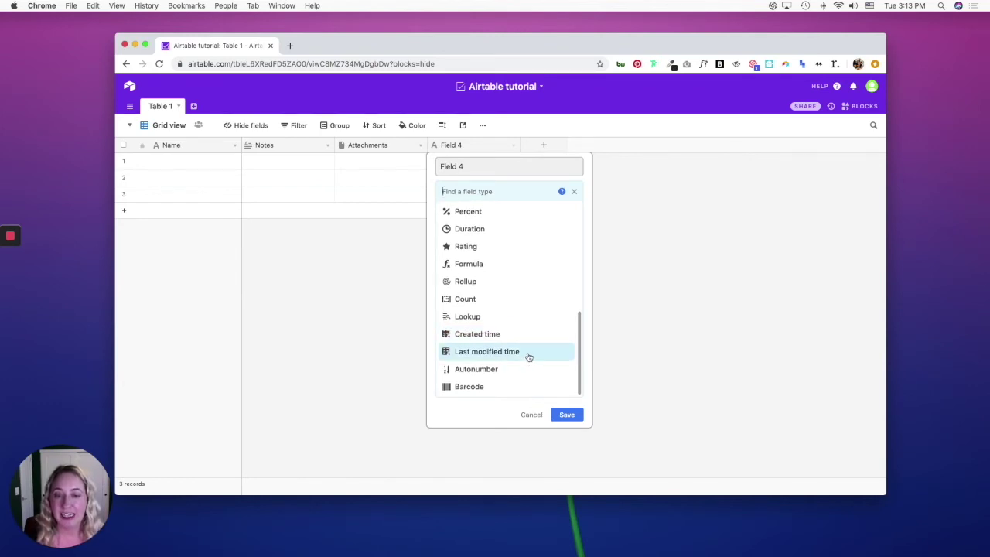
mouse_move(529, 356)
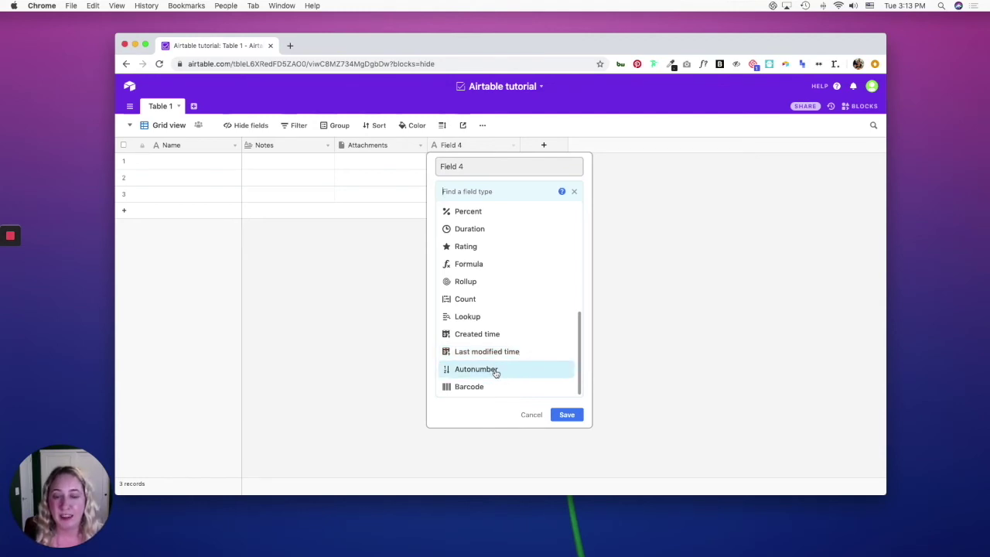
Step: Change Field 4 to the Autonumber field type and save it
mouse_move(497, 372)
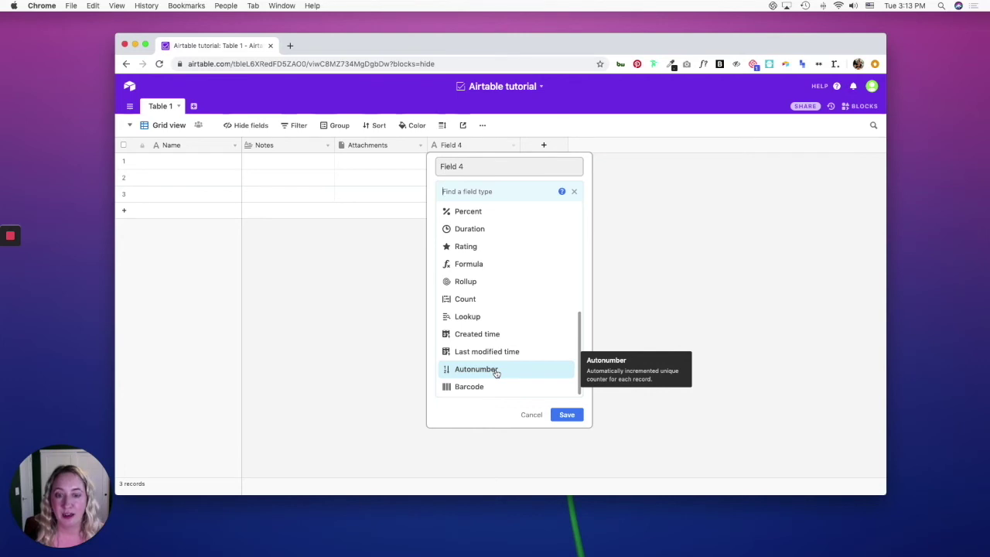
click(541, 374)
click(568, 241)
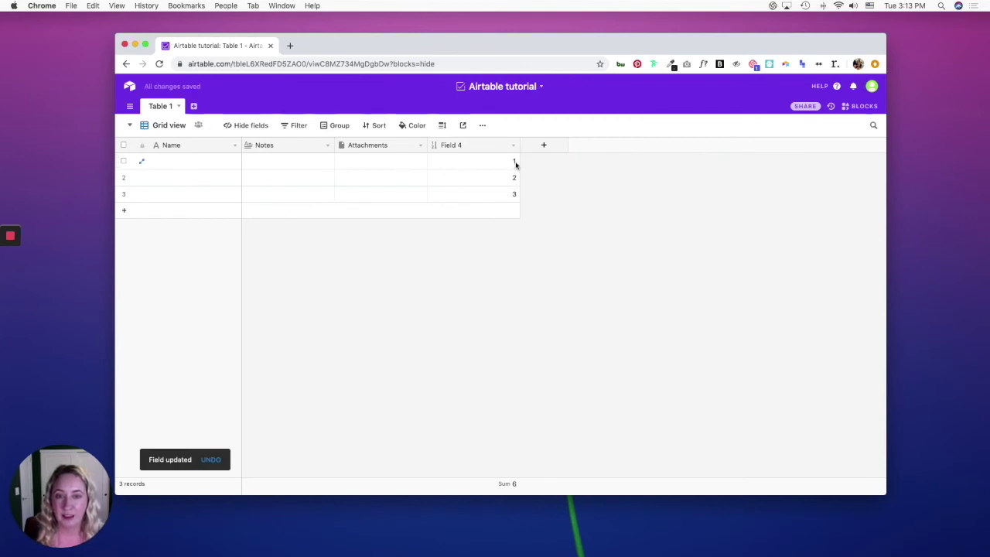
Step: Delete the second record from Table 1
click(121, 178)
right_click(122, 178)
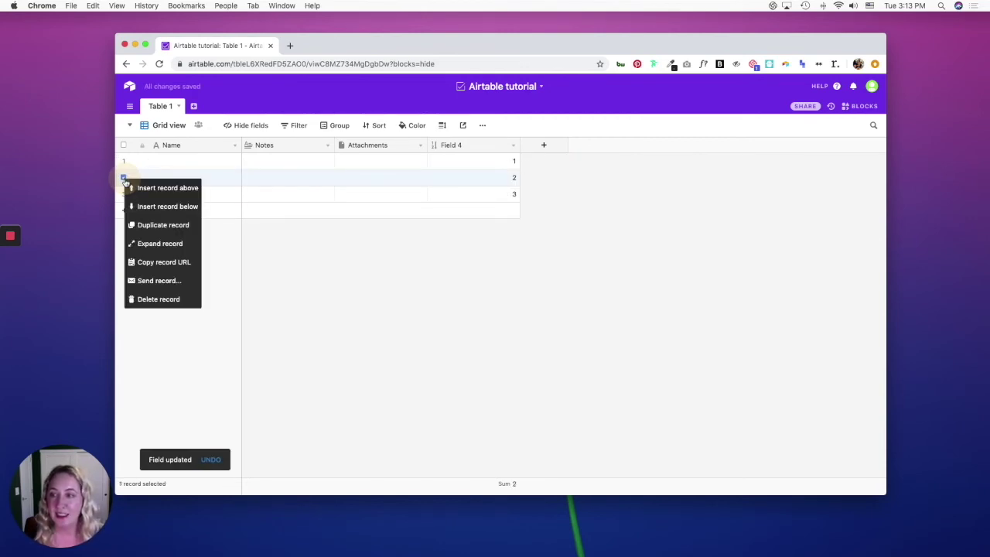
click(171, 298)
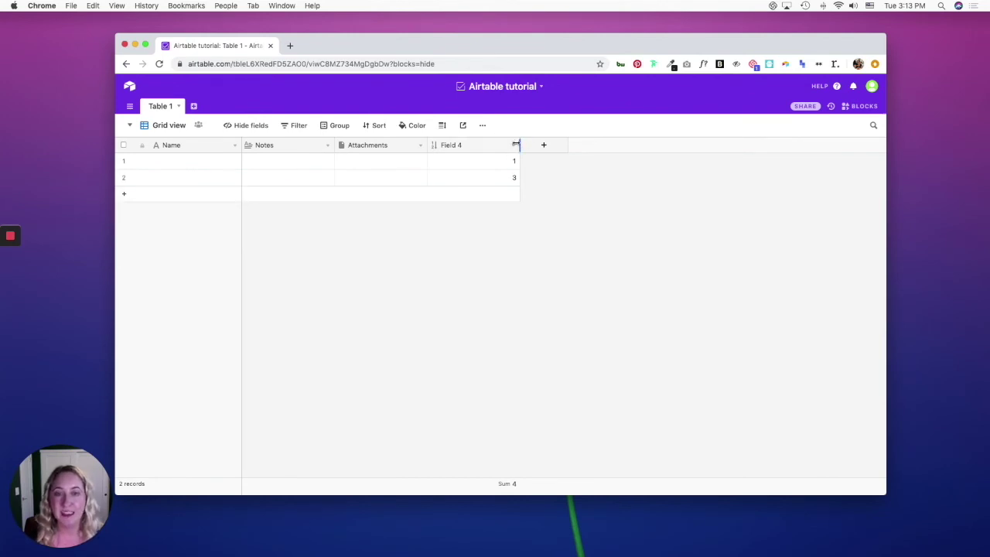
Step: Convert Field 4 to a Number field in Decimal (1.0) format with precision 1.0
click(513, 145)
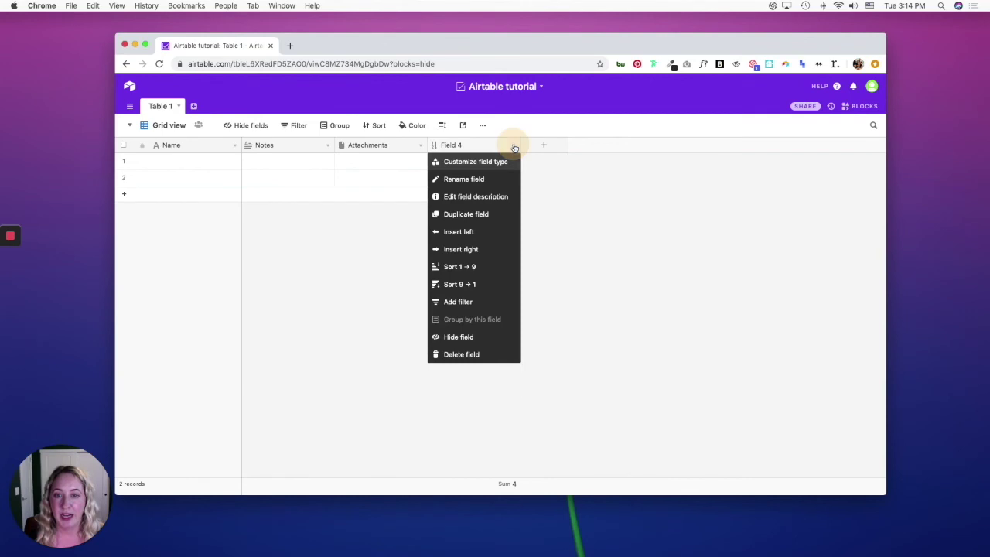
click(500, 161)
click(523, 193)
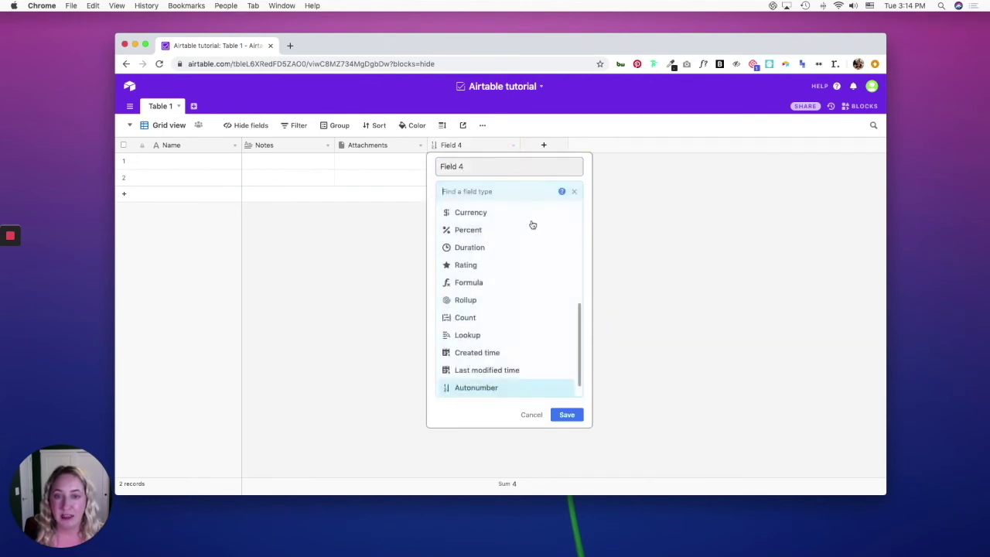
scroll(531, 285, down, 1)
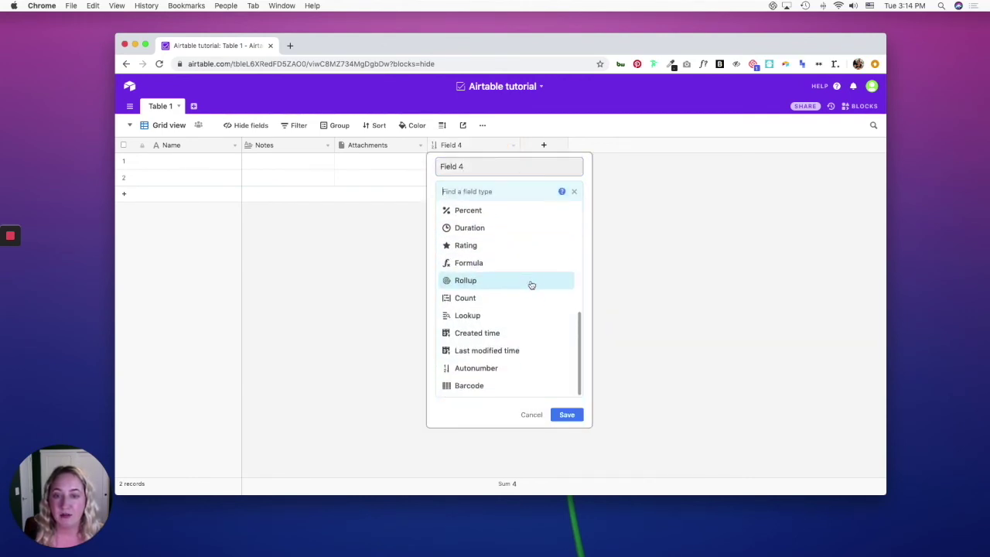
scroll(531, 283, up, 5)
click(531, 272)
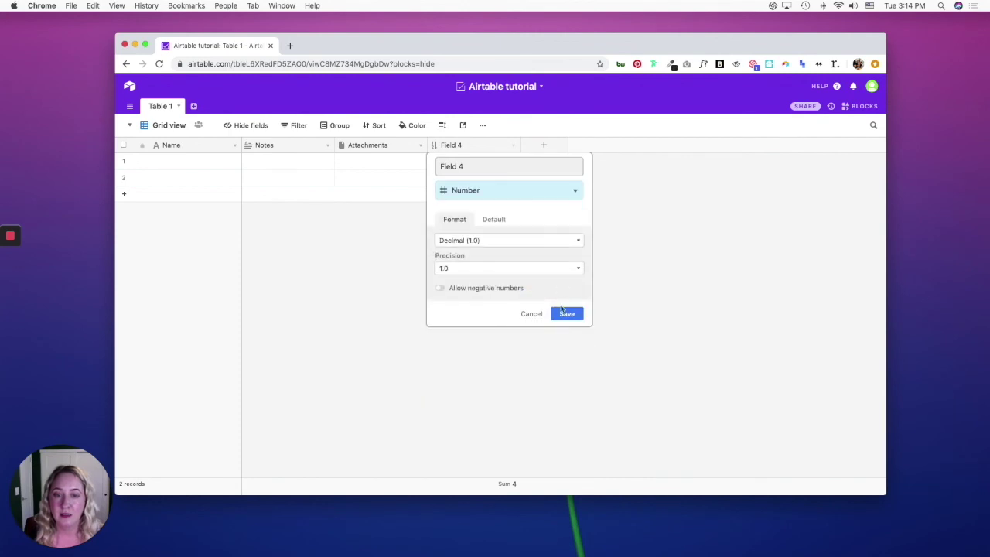
click(569, 312)
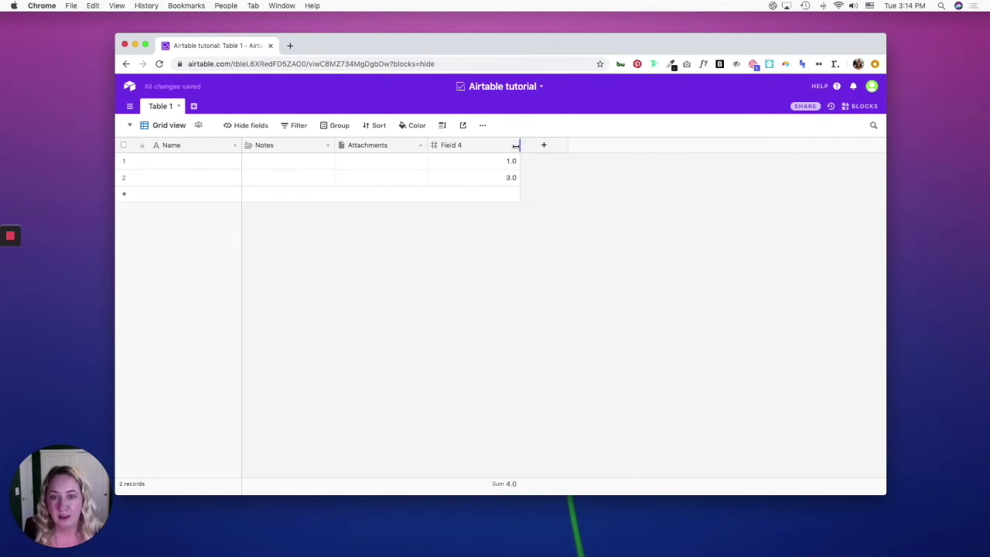
Step: Switch Field 4 back from Number to Autonumber to renumber the remaining records
click(514, 144)
click(500, 162)
click(533, 191)
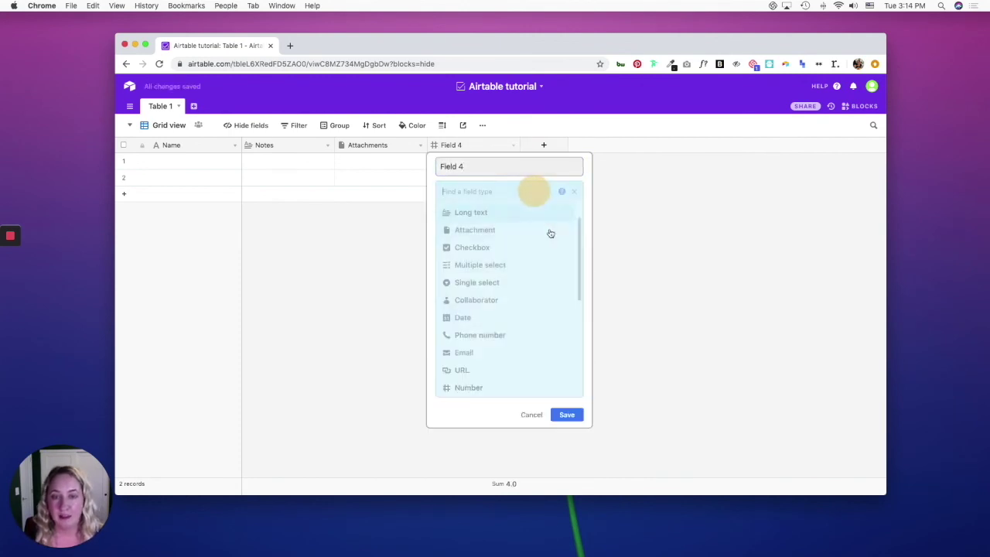
scroll(542, 263, down, 5)
click(534, 368)
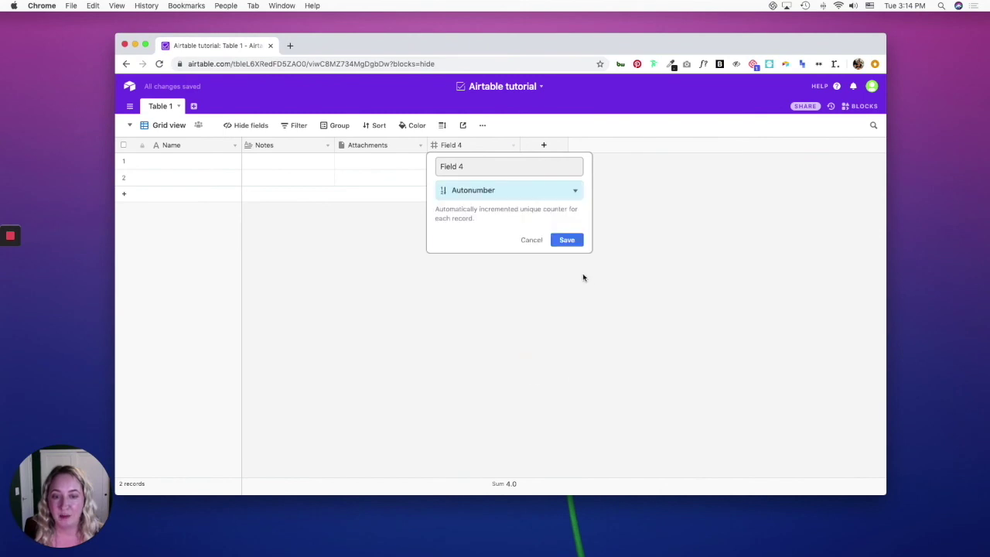
click(567, 240)
click(583, 328)
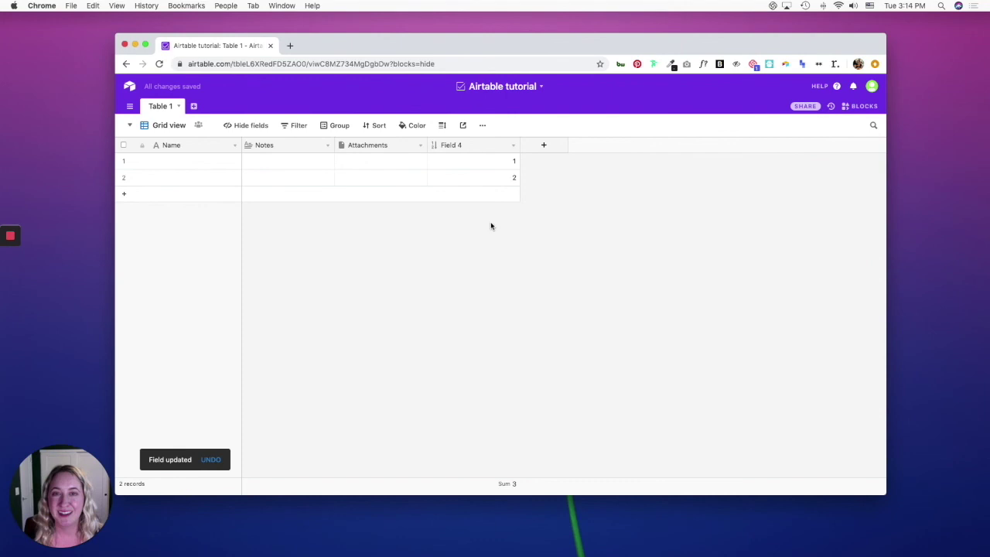
Step: Review the field type options for Field 4 again, including the Barcode description
click(513, 145)
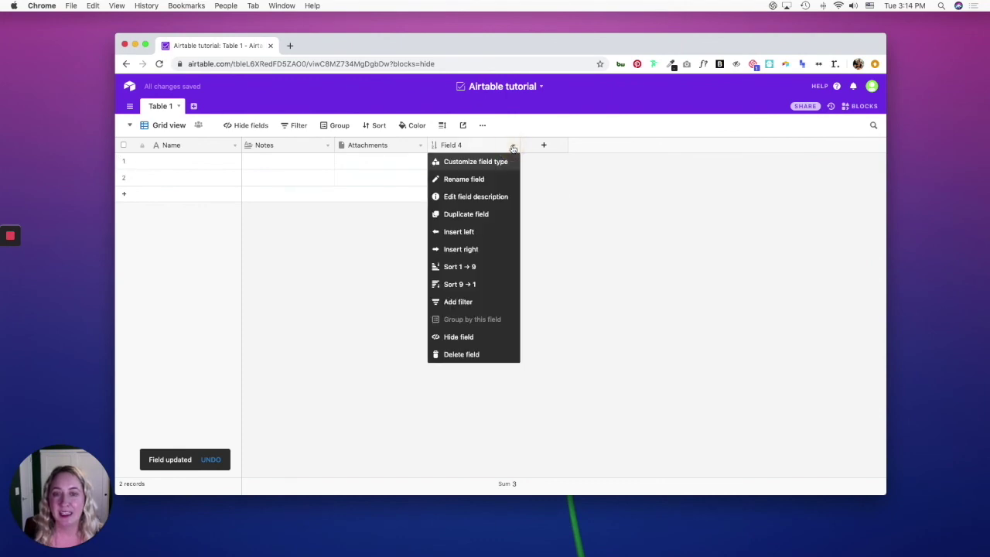
click(480, 162)
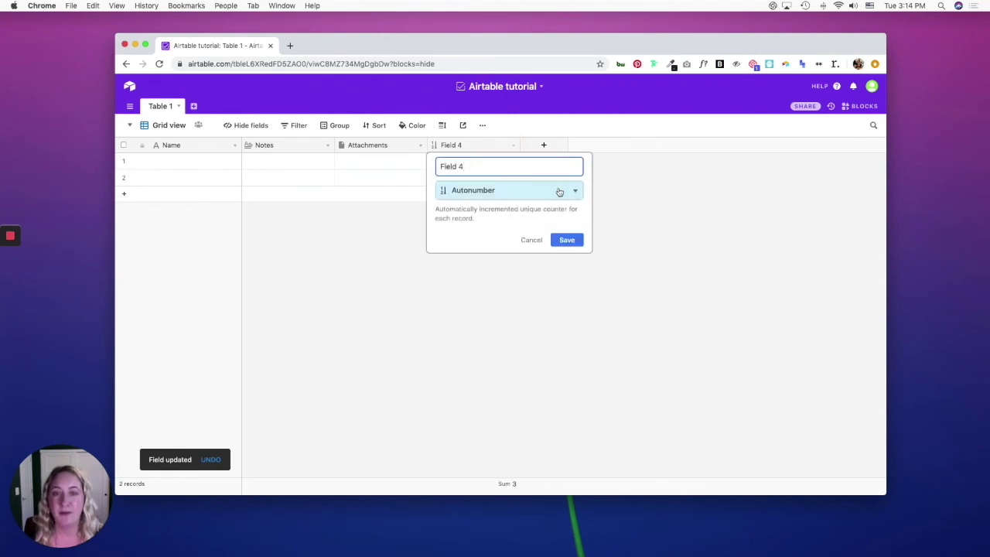
click(557, 192)
scroll(547, 309, down, 1)
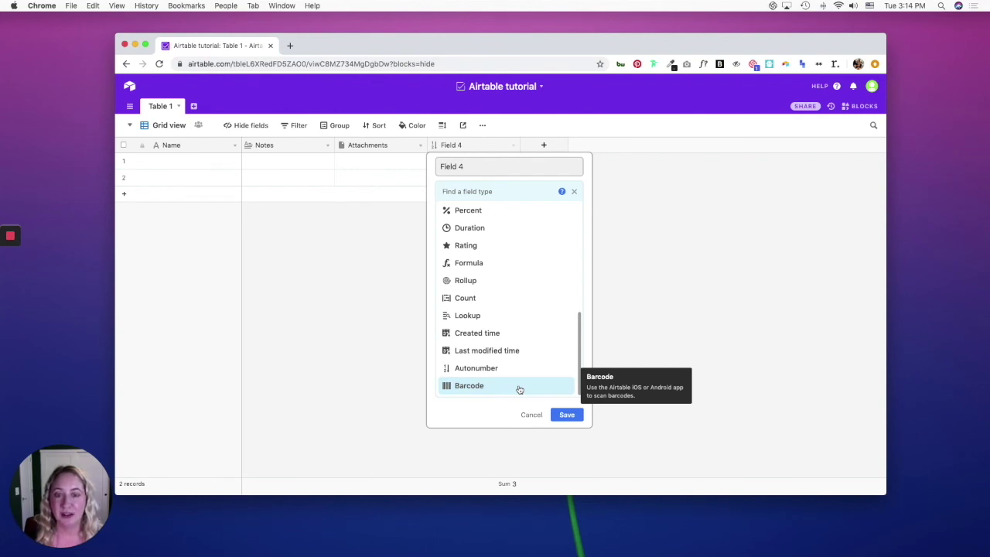
scroll(522, 366, up, 2)
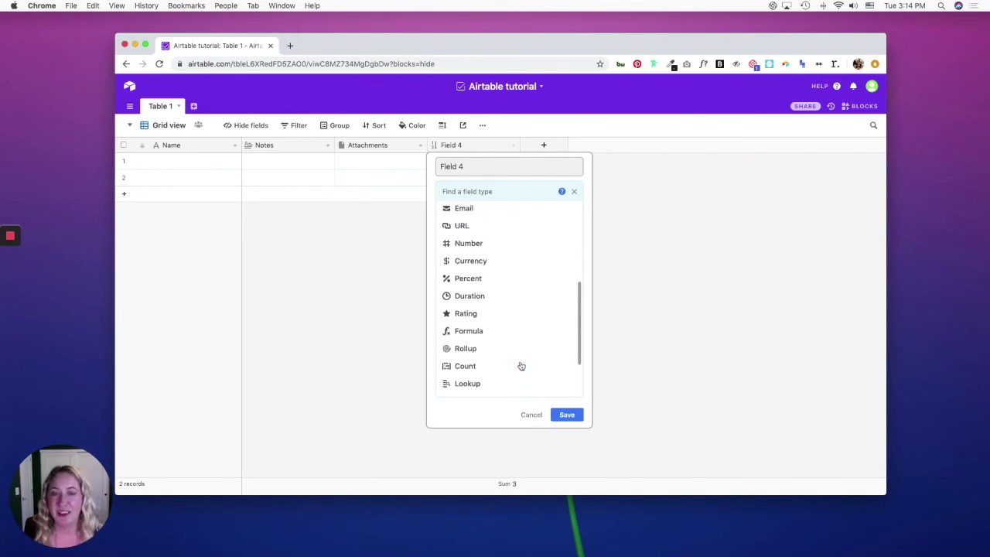
scroll(521, 366, up, 5)
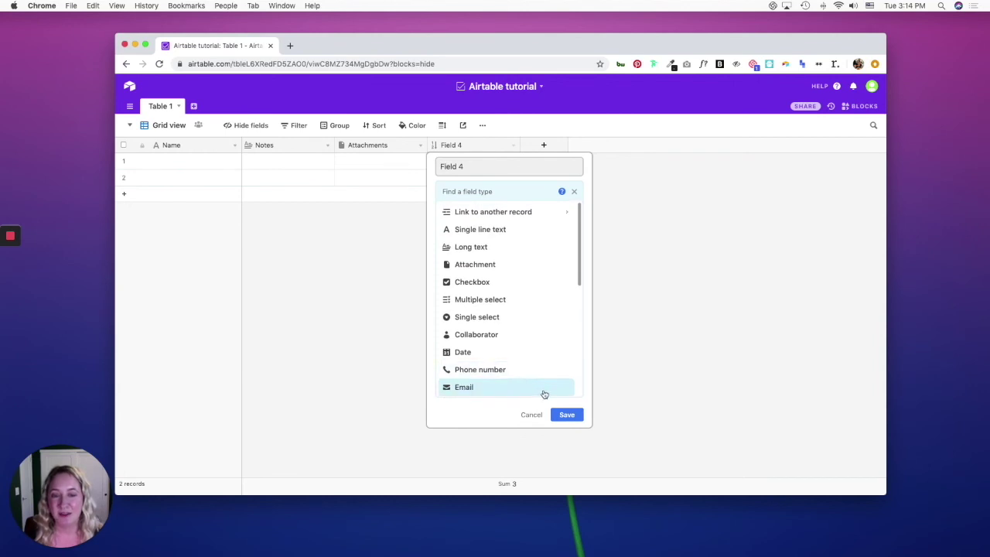